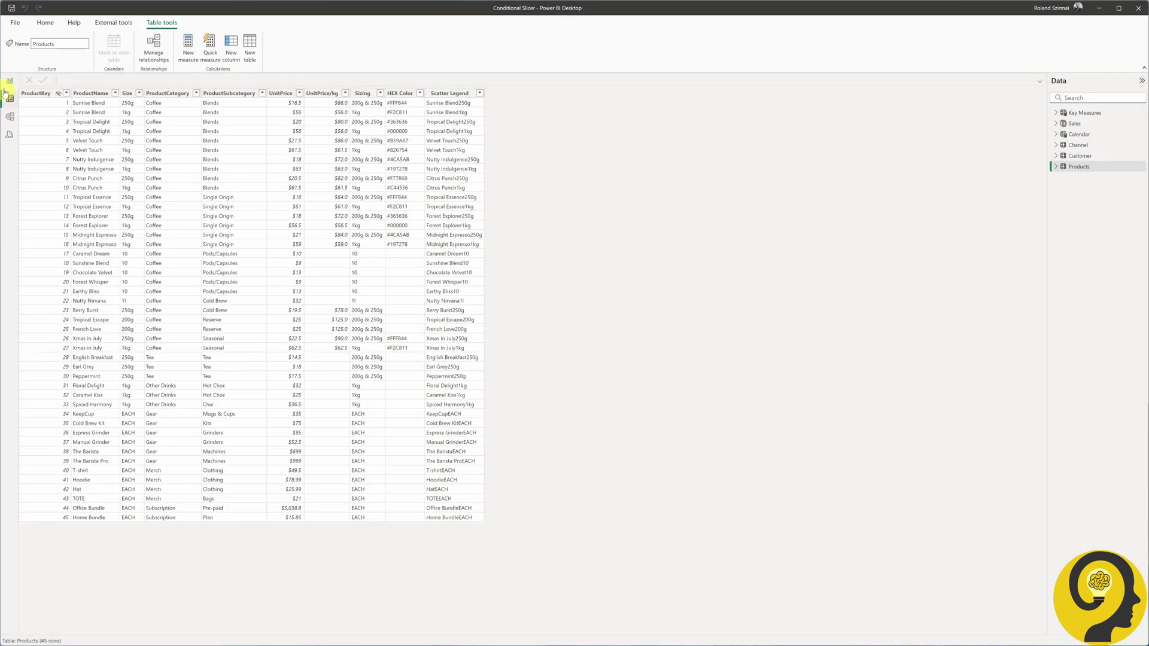
# - Return to the Product Analysis report and filter the category slicer to Coffee and Gear
pyautogui.click(9, 80)
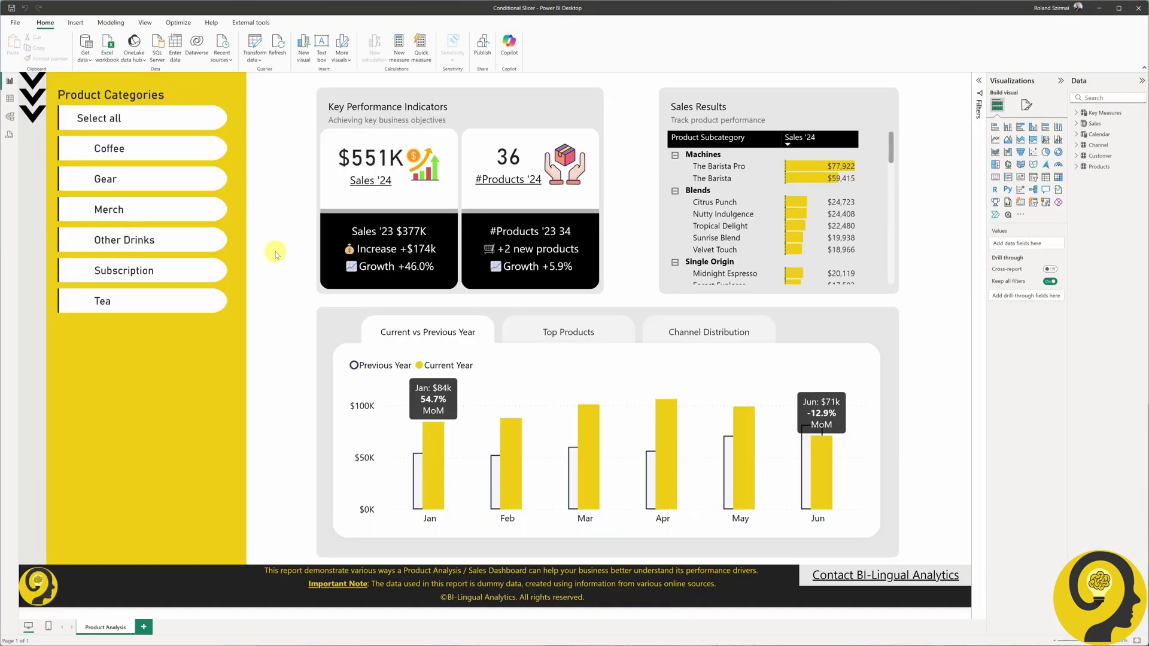
pyautogui.click(174, 147)
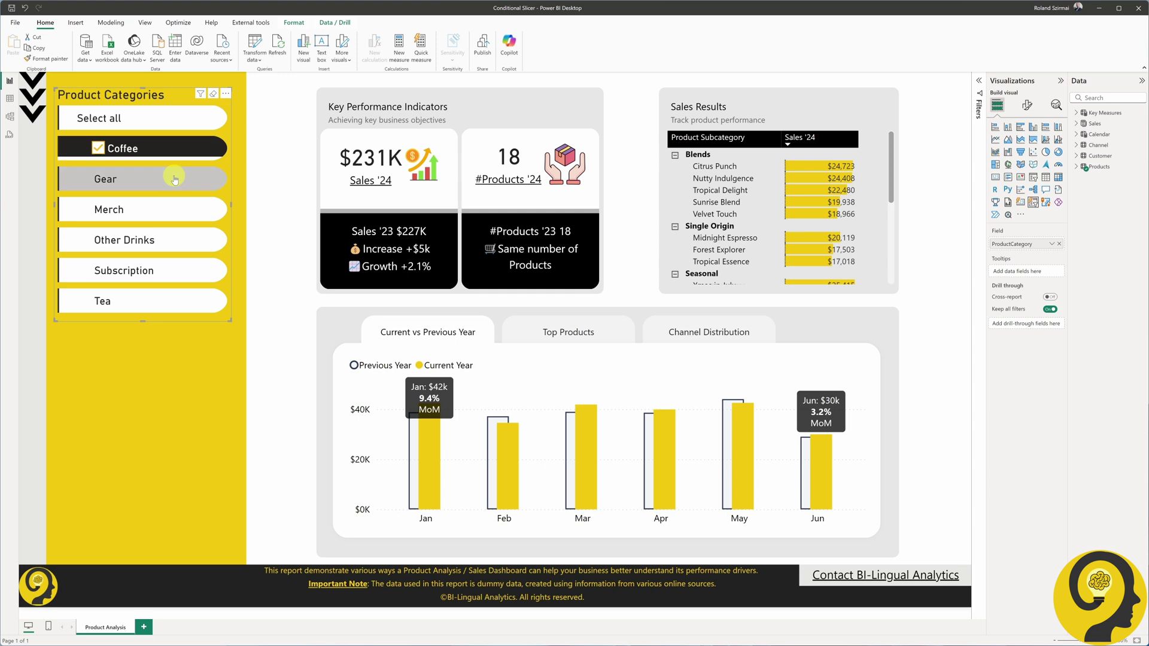
pyautogui.keyDown('ctrl'); pyautogui.click(174, 180); pyautogui.keyUp('ctrl')
# - Remove the Coffee and Gear selections and deselect the category slicer
pyautogui.keyDown('ctrl'); pyautogui.click(181, 158); pyautogui.keyUp('ctrl')
pyautogui.keyDown('ctrl'); pyautogui.click(180, 178); pyautogui.keyUp('ctrl')
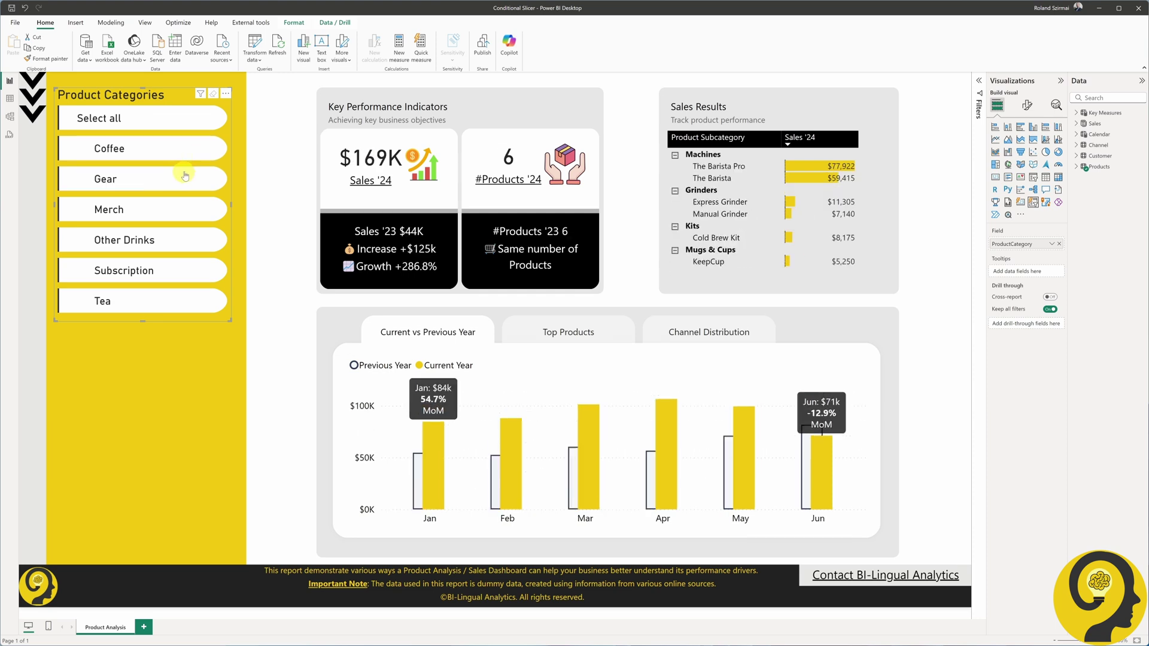
pyautogui.click(281, 139)
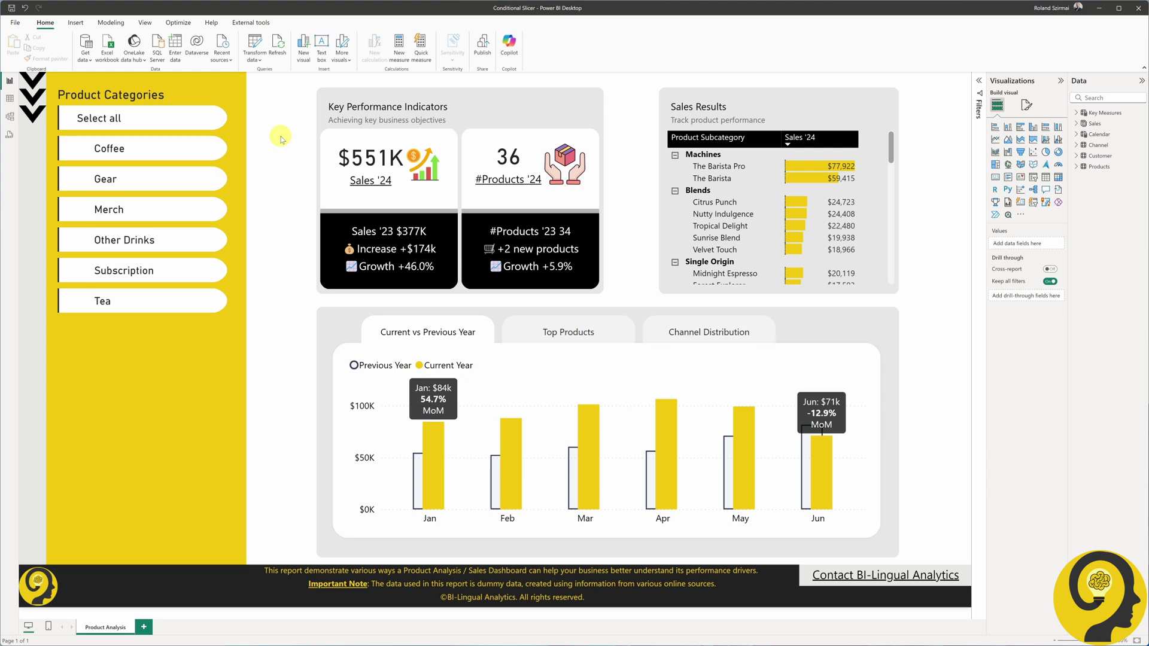
# - Duplicate the Product Categories slicer and place the copy below it on the yellow panel
pyautogui.click(168, 96)
pyautogui.hotkey('ctrl', 'c')
pyautogui.hotkey('ctrl', 'v')
pyautogui.moveTo(168, 96); pyautogui.dragTo(167, 333)
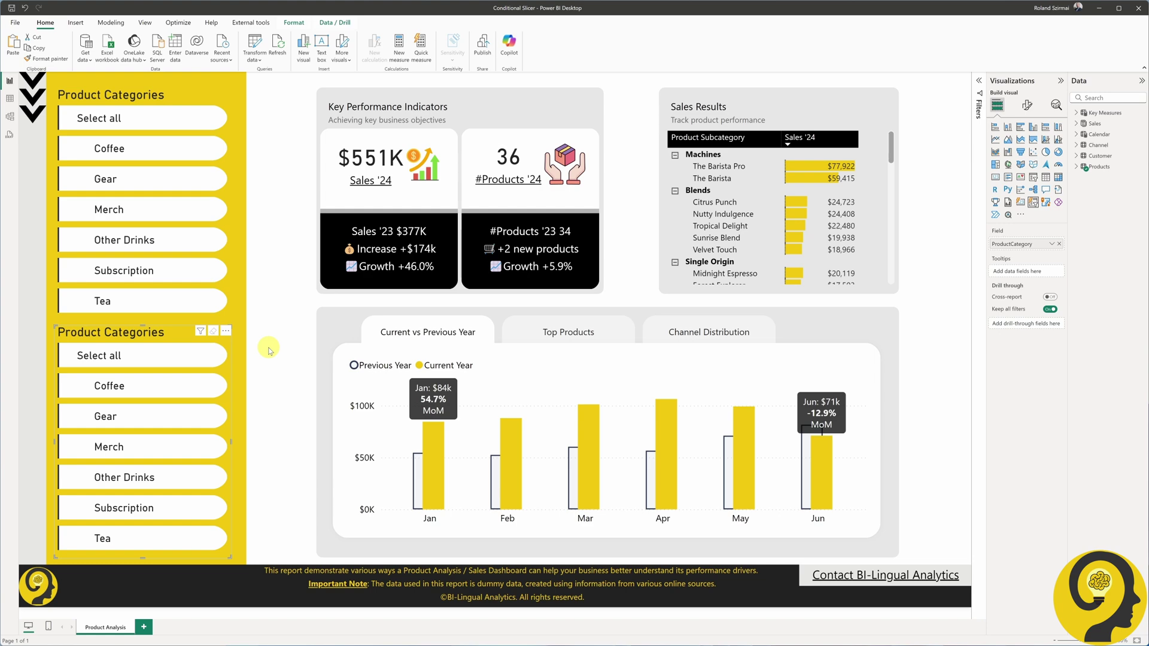
# - Replace the copy's ProductCategory field with ProductSubcategory
pyautogui.click(1077, 167)
pyautogui.click(1040, 246)
pyautogui.moveTo(1107, 231); pyautogui.dragTo(1007, 244)
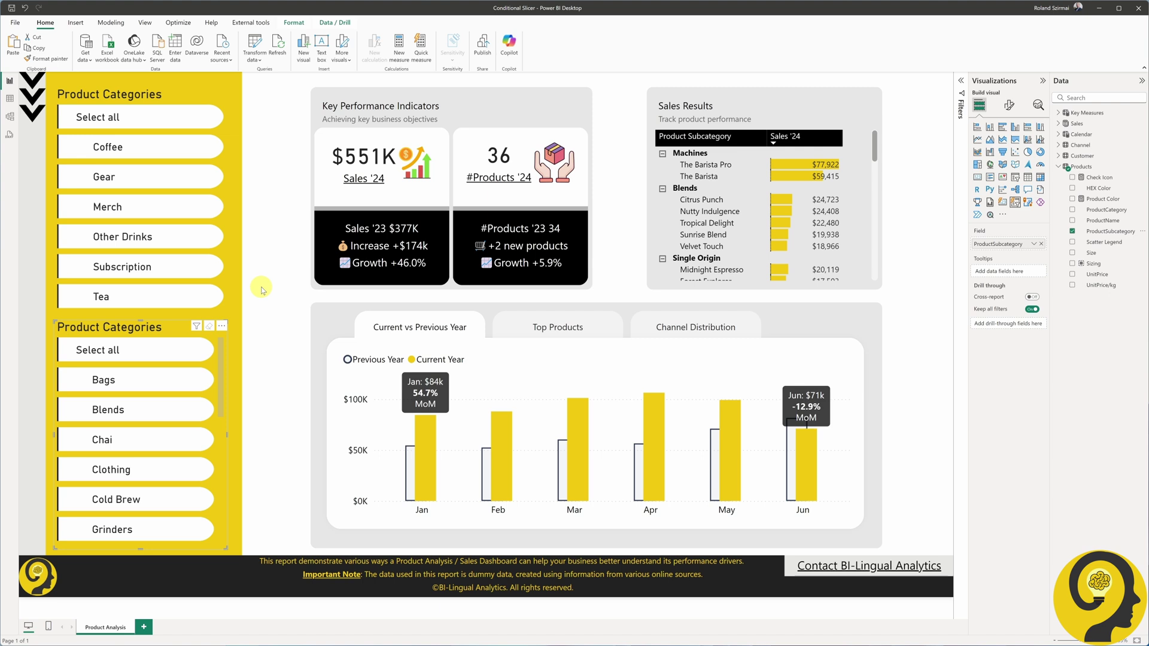
pyautogui.click(1009, 105)
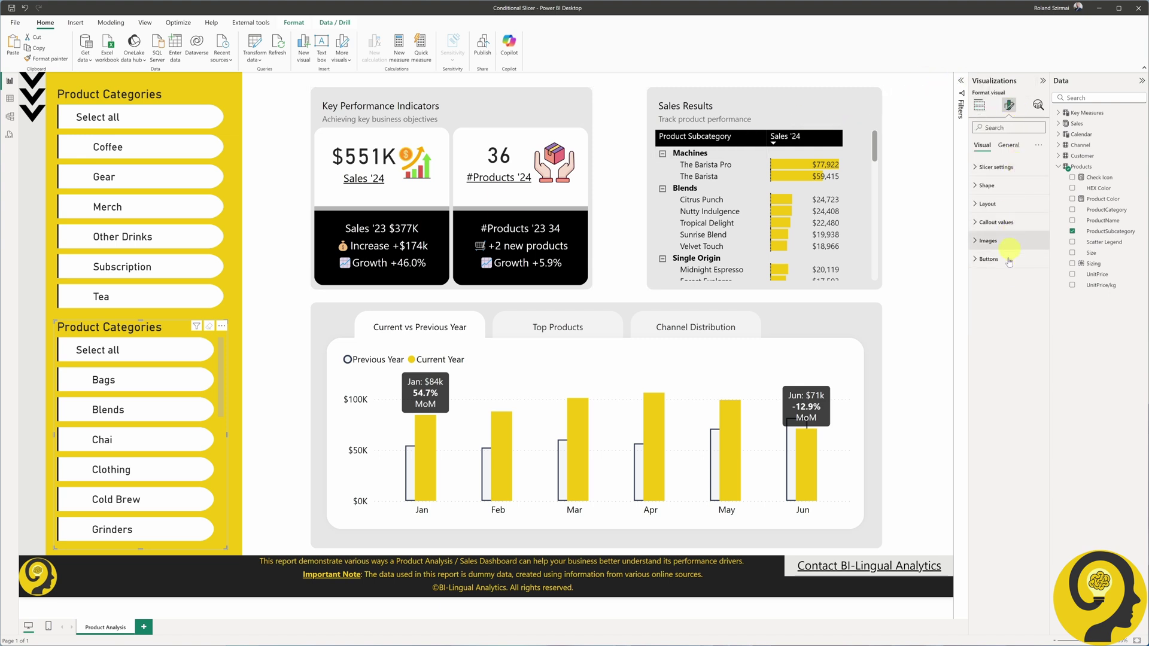
pyautogui.click(267, 333)
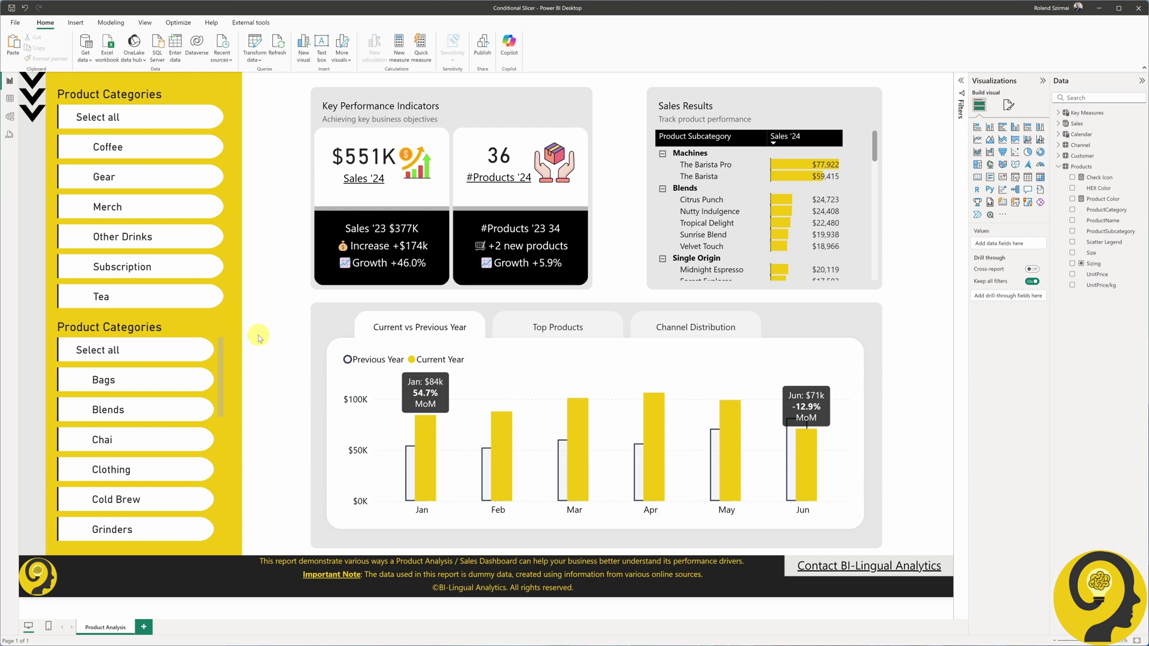
# - Change the lower slicer's title text to 'Product Subcategories' and start a new Products measure
pyautogui.click(222, 329)
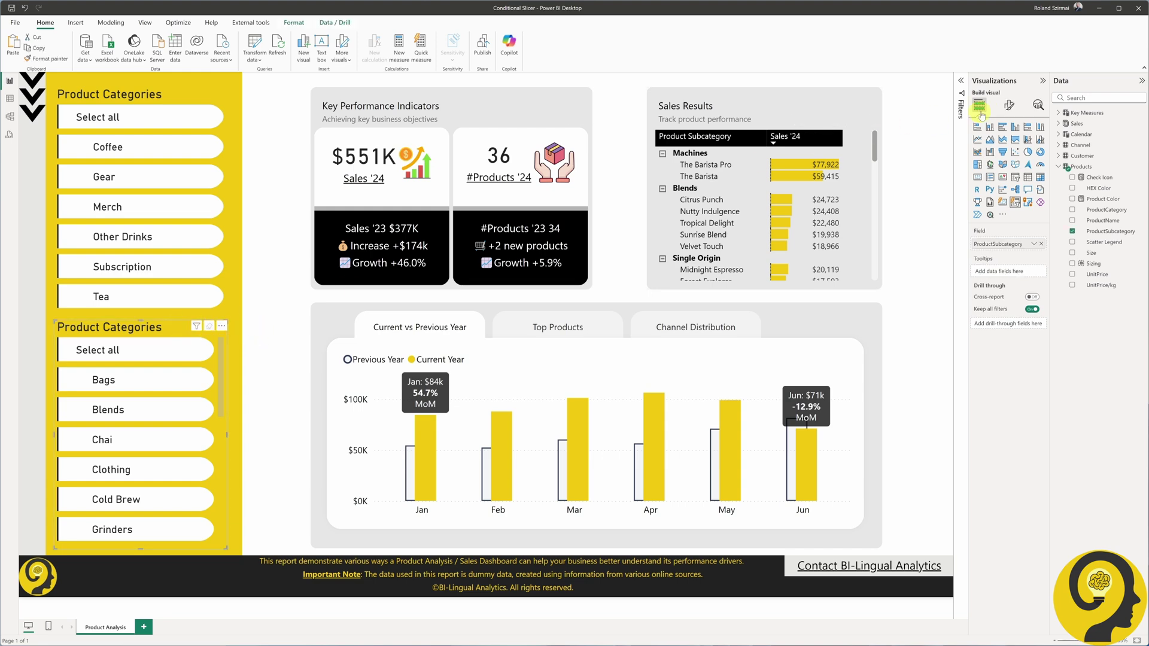
pyautogui.click(1009, 105)
pyautogui.click(1008, 146)
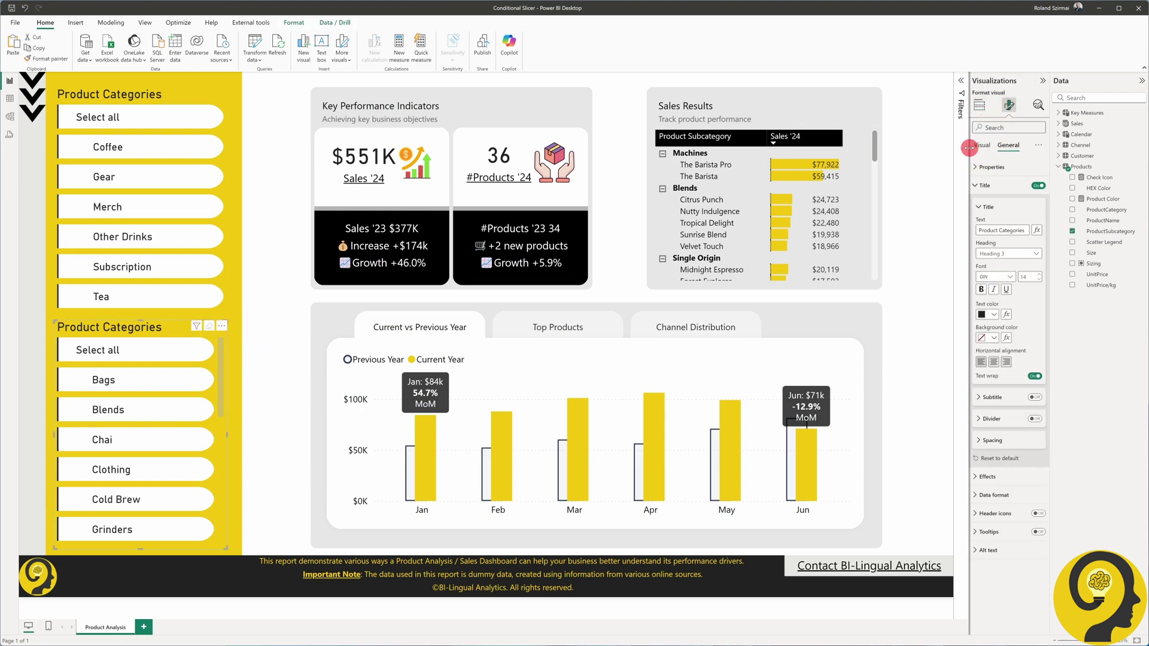
pyautogui.click(981, 186)
pyautogui.moveTo(974, 231); pyautogui.dragTo(910, 232)
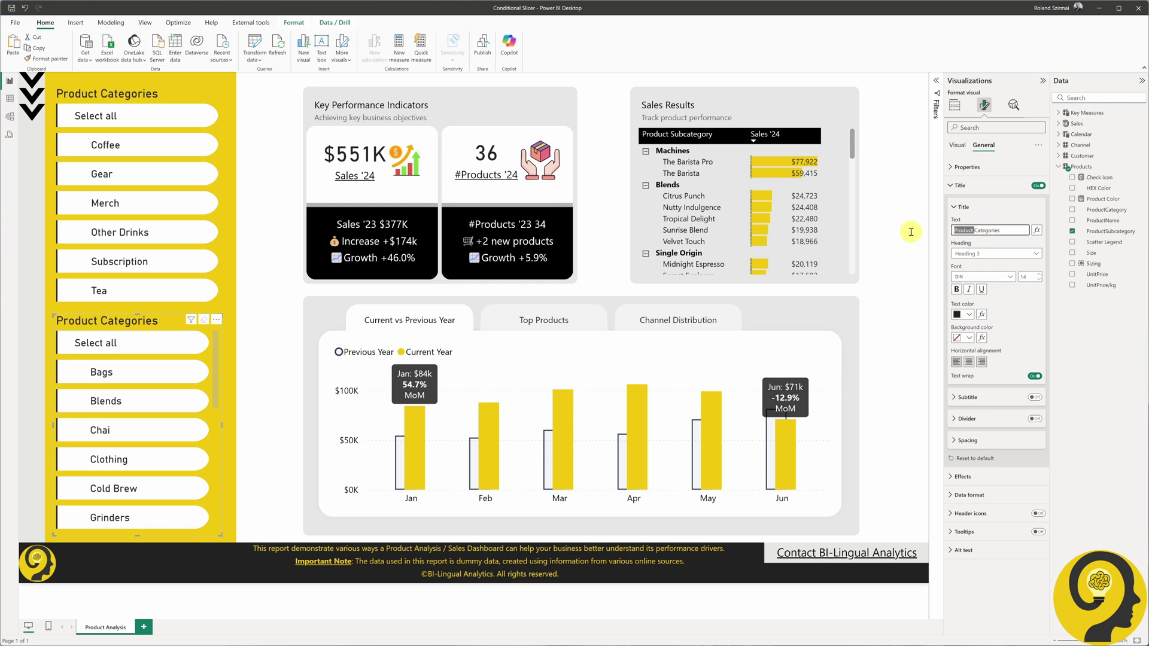
pyautogui.write('Subc')
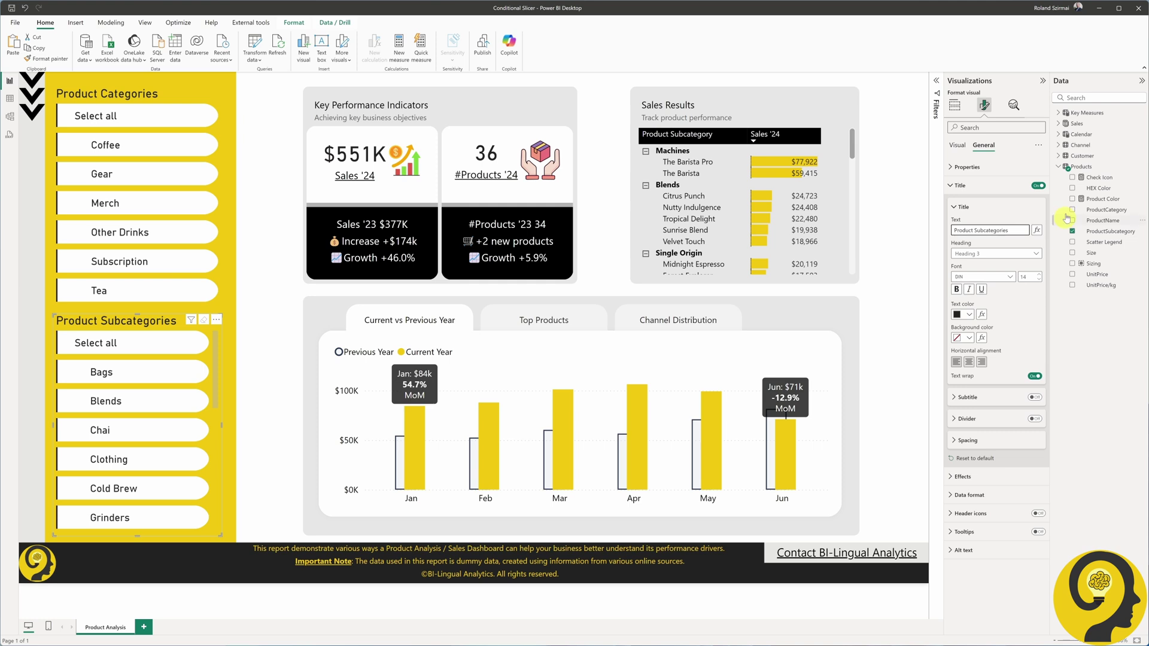
pyautogui.rightClick(1083, 167)
pyautogui.click(923, 188)
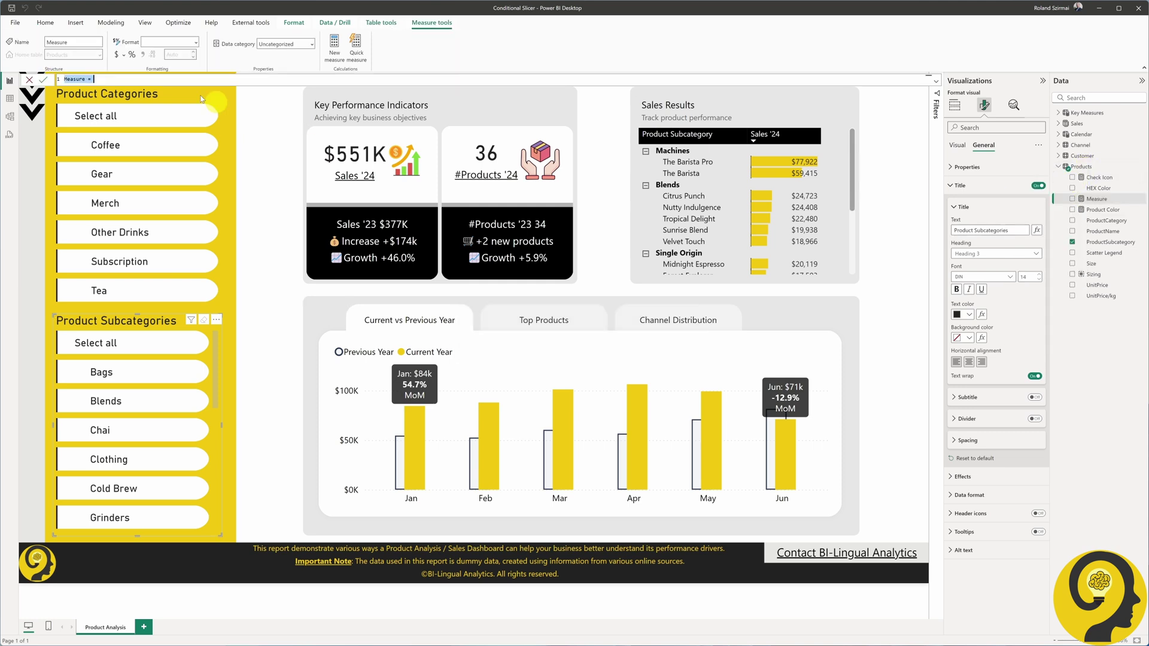
# - Define Subcategory Title Color as IF(NOT ISFILTERED(Products[ProductCategory]), "#F2C811", "Black")
pyautogui.write('Subcategory Titl')
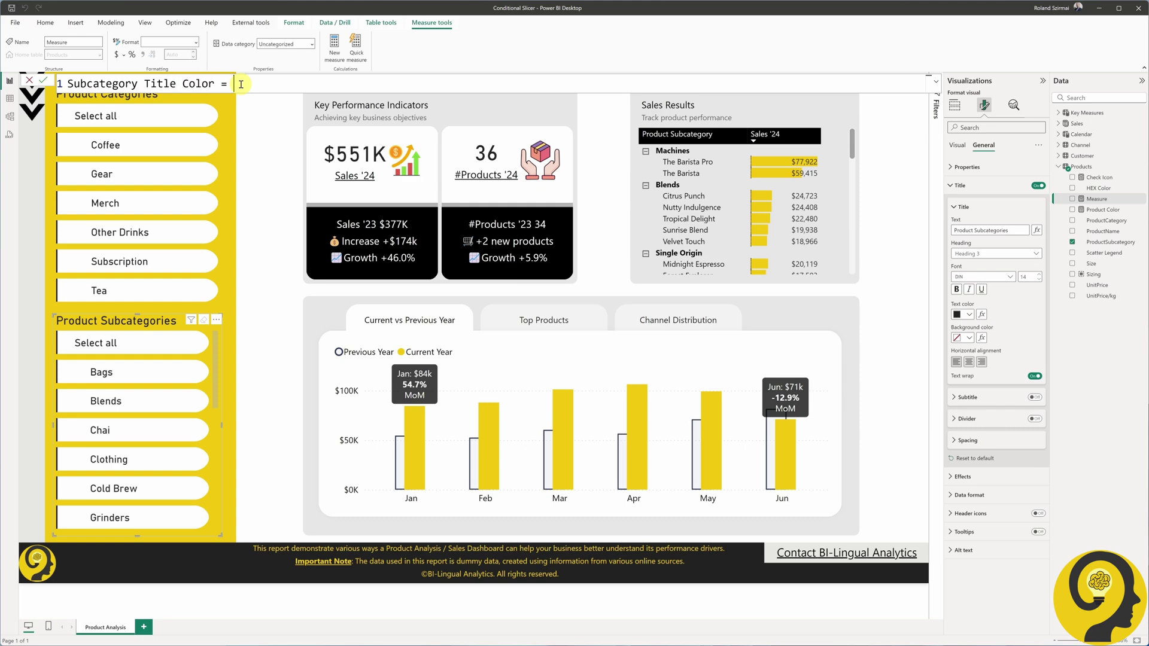
pyautogui.hotkey('shift', 'Return')
pyautogui.write('IF(')
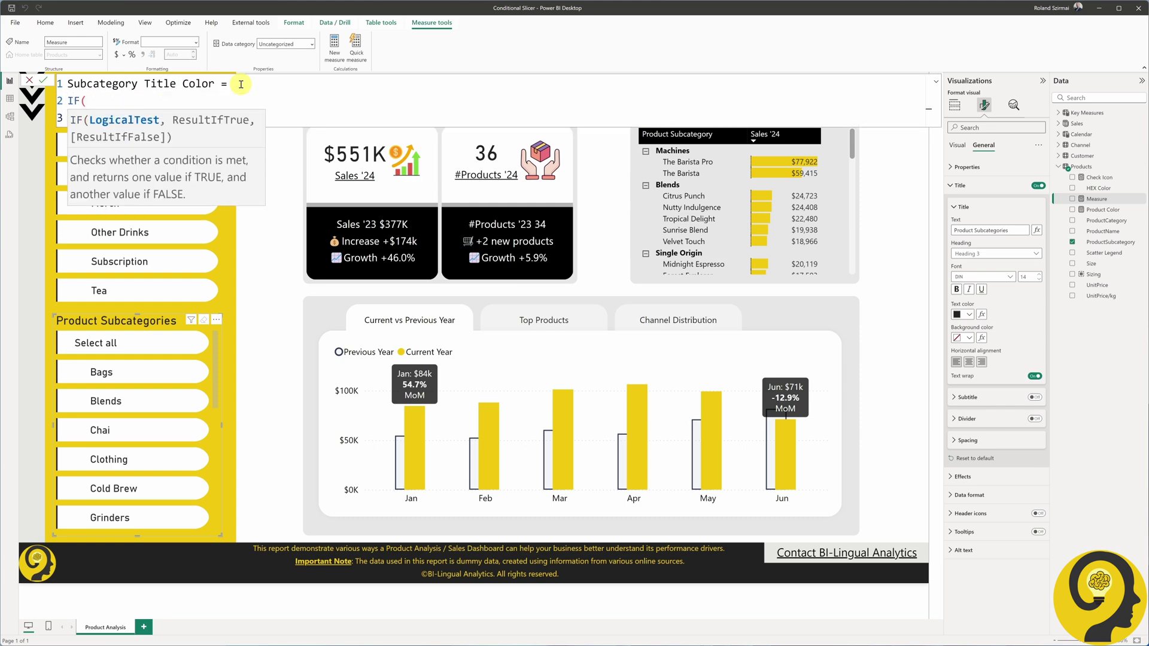
pyautogui.hotkey('shift', 'Return')
pyautogui.press('Tab')
pyautogui.write('NOT ISFILTERED(products[ProductCategory]),')
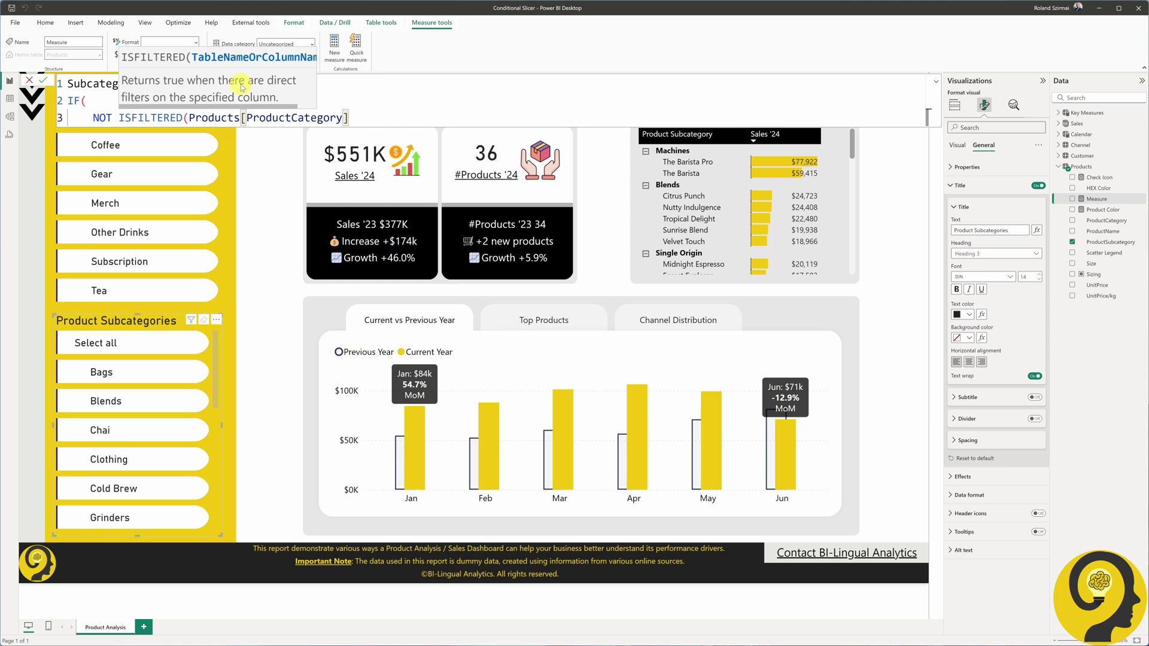
pyautogui.hotkey('shift', 'Return')
pyautogui.write('"#F2C811",')
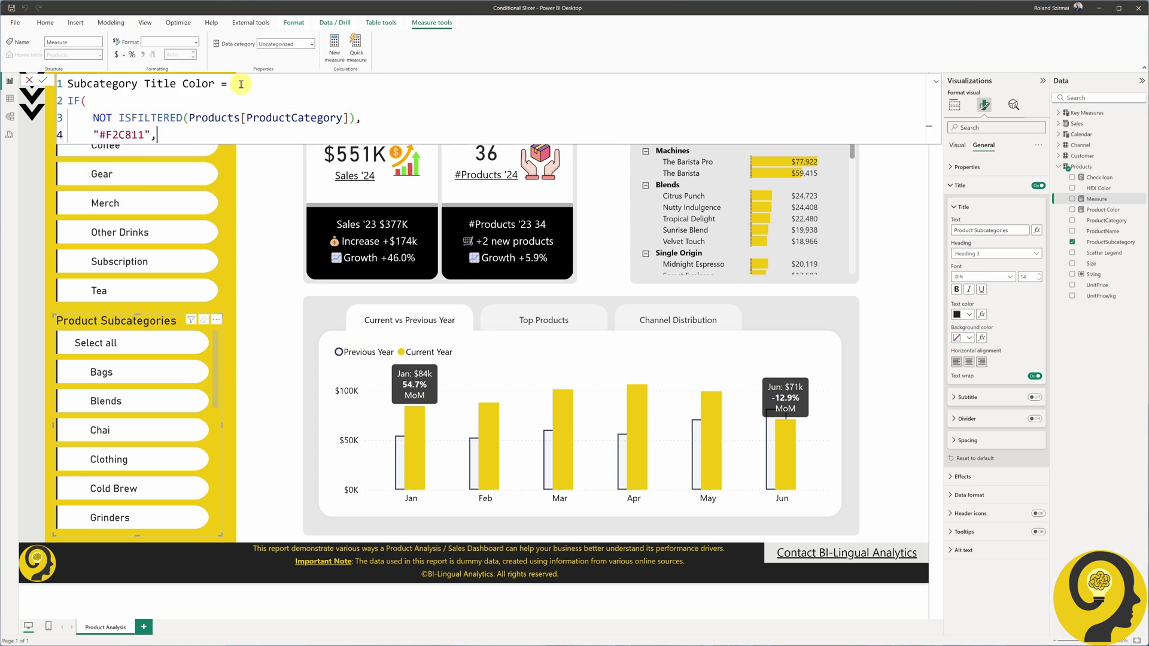
pyautogui.hotkey('shift', 'Return')
pyautogui.write('"Black"')
pyautogui.hotkey('shift', 'Return')
pyautogui.write(')')
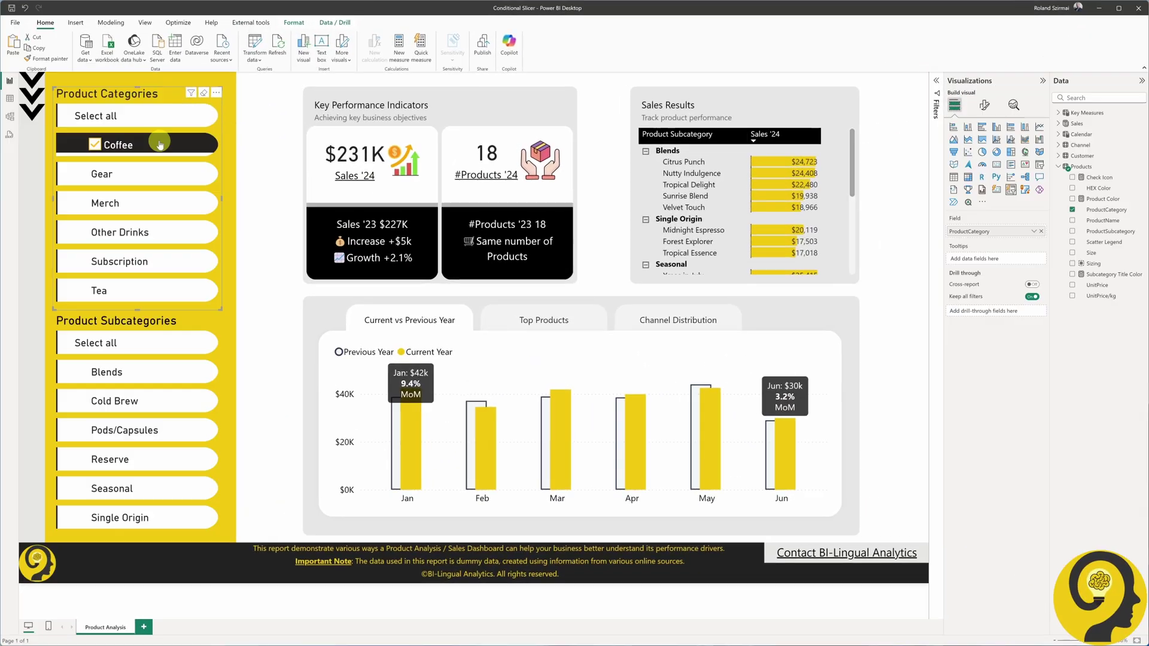
pyautogui.click(171, 150)
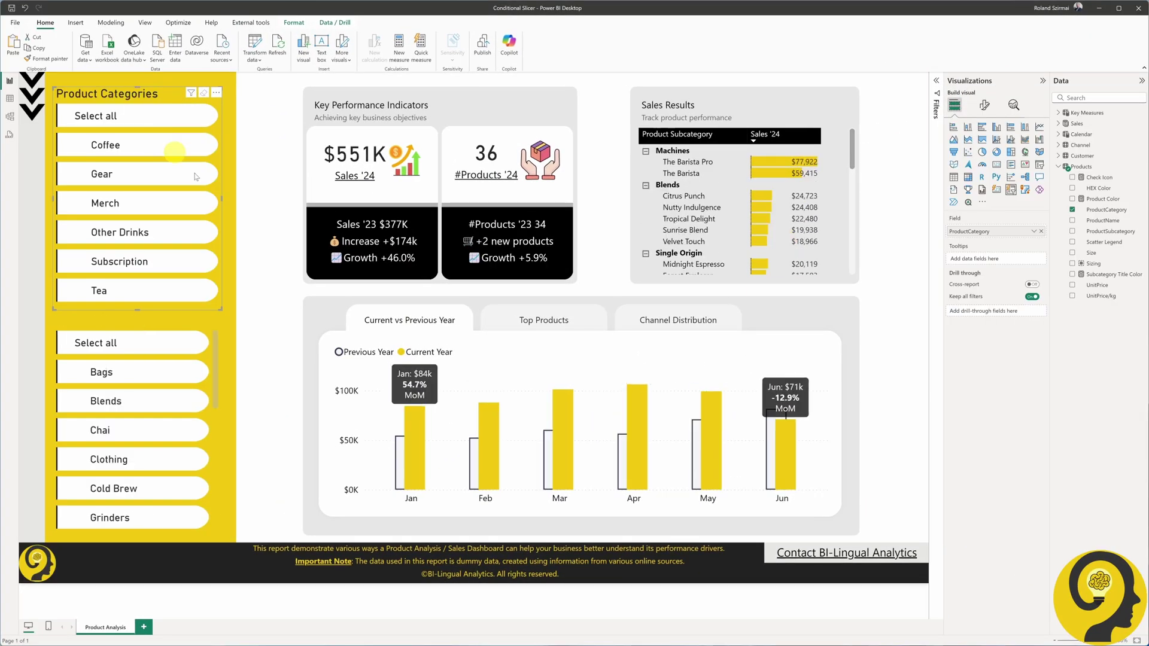
pyautogui.click(180, 175)
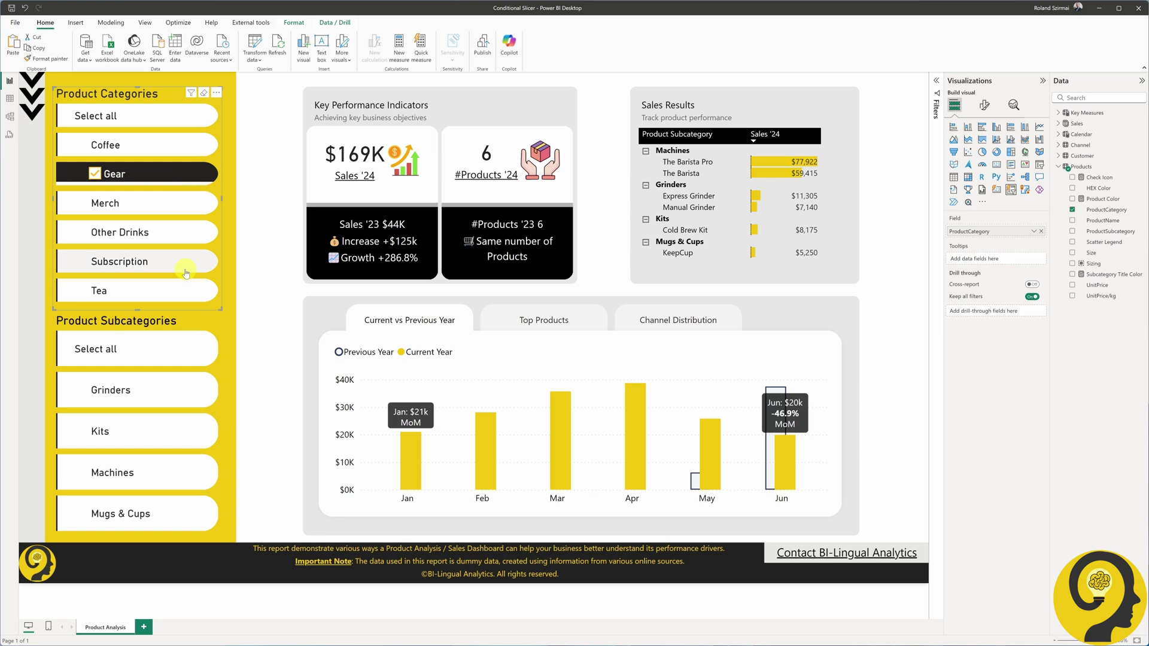
pyautogui.click(181, 180)
pyautogui.click(248, 316)
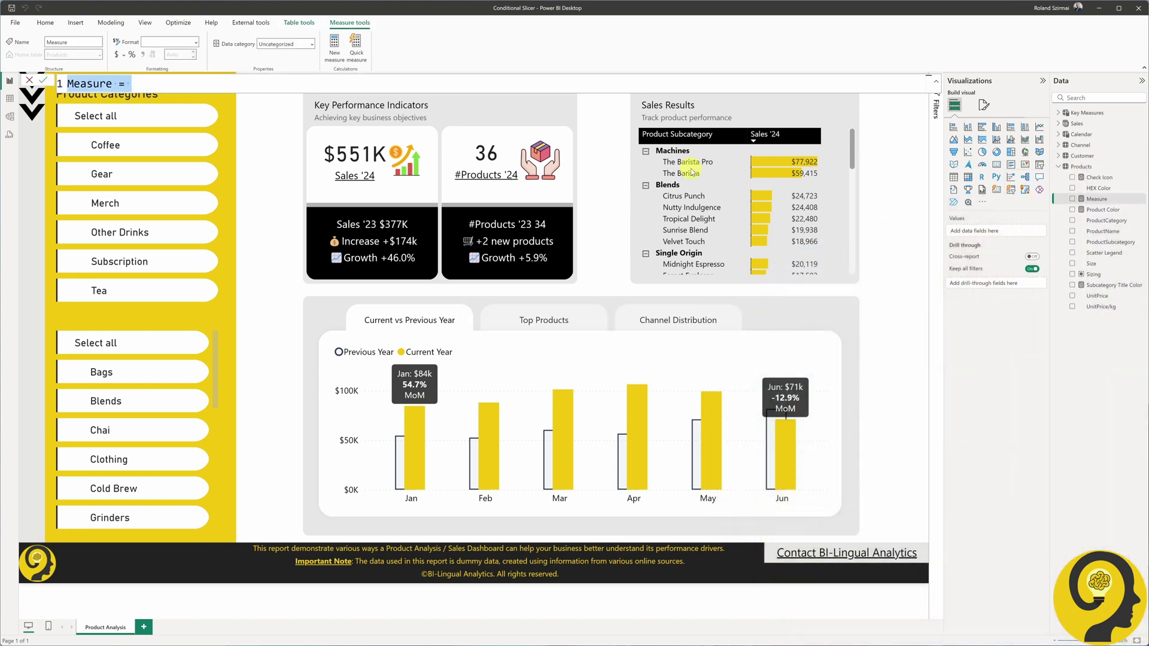
# - Create Subcategory Callout Value Color (#F2C811 unless ProductCategory filtered, else Black) and base the callout font colour on it
pyautogui.write('Subcategory Callout Value Color =')
pyautogui.hotkey('shift', 'Return')
pyautogui.write('IF(')
pyautogui.hotkey('shift', 'Return')
pyautogui.write('NOT ISFILTERED(Products[ProductCategory]),')
pyautogui.hotkey('shift', 'Return')
pyautogui.write('"#F2C811",')
pyautogui.hotkey('shift', 'Return')
pyautogui.write('"Black"')
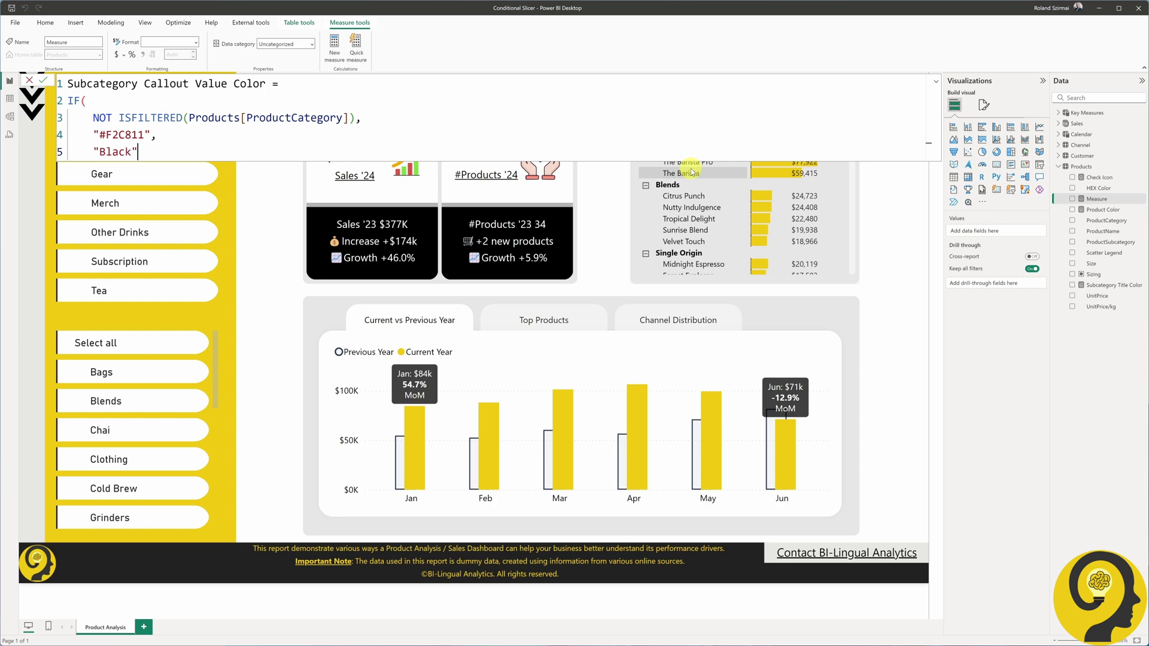
pyautogui.hotkey('shift', 'Return')
pyautogui.write(')')
pyautogui.press('Return')
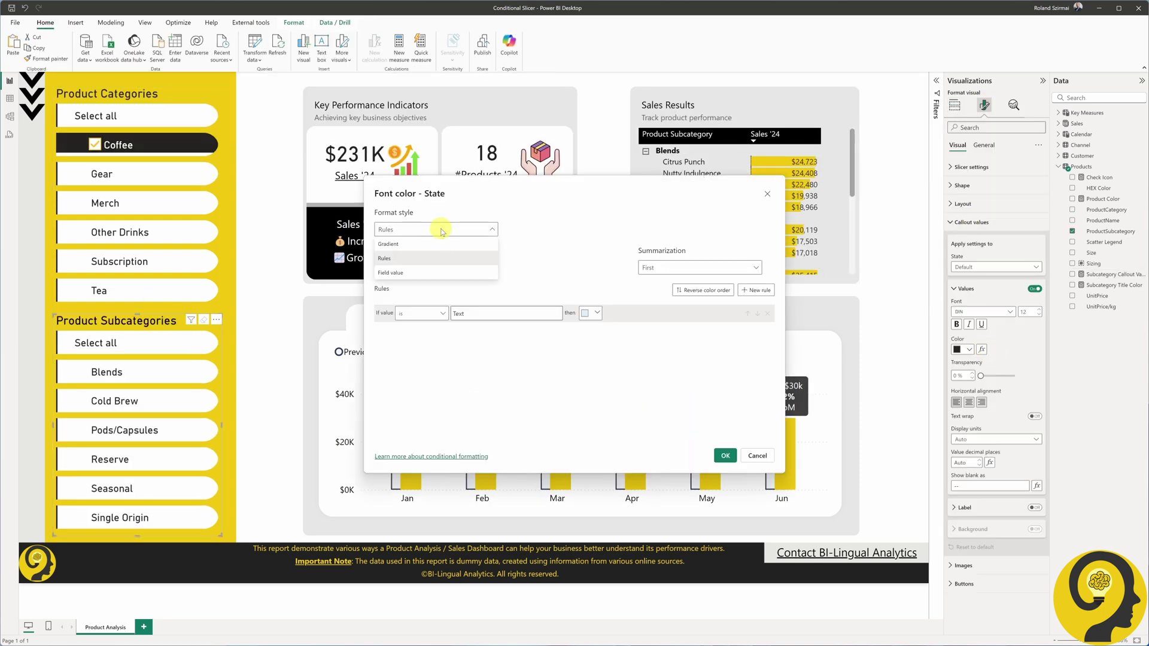
pyautogui.click(435, 267)
pyautogui.write('color')
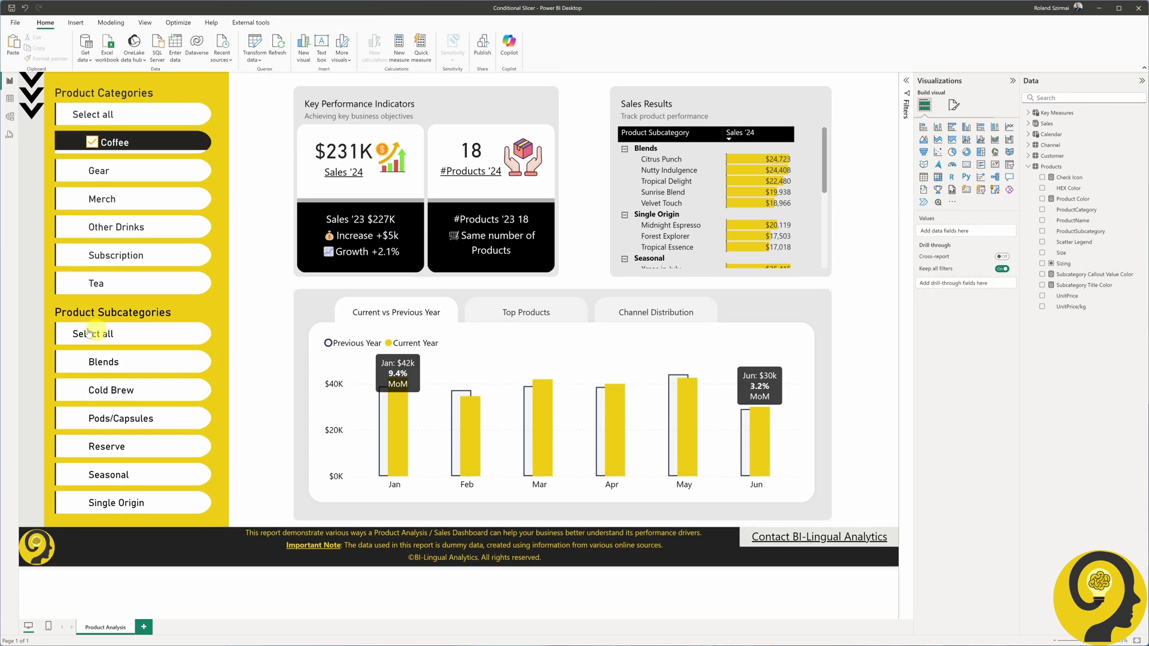
# - Copy the measure as Subcategory Button Fill Color, with White in place of Black
pyautogui.click(1127, 273)
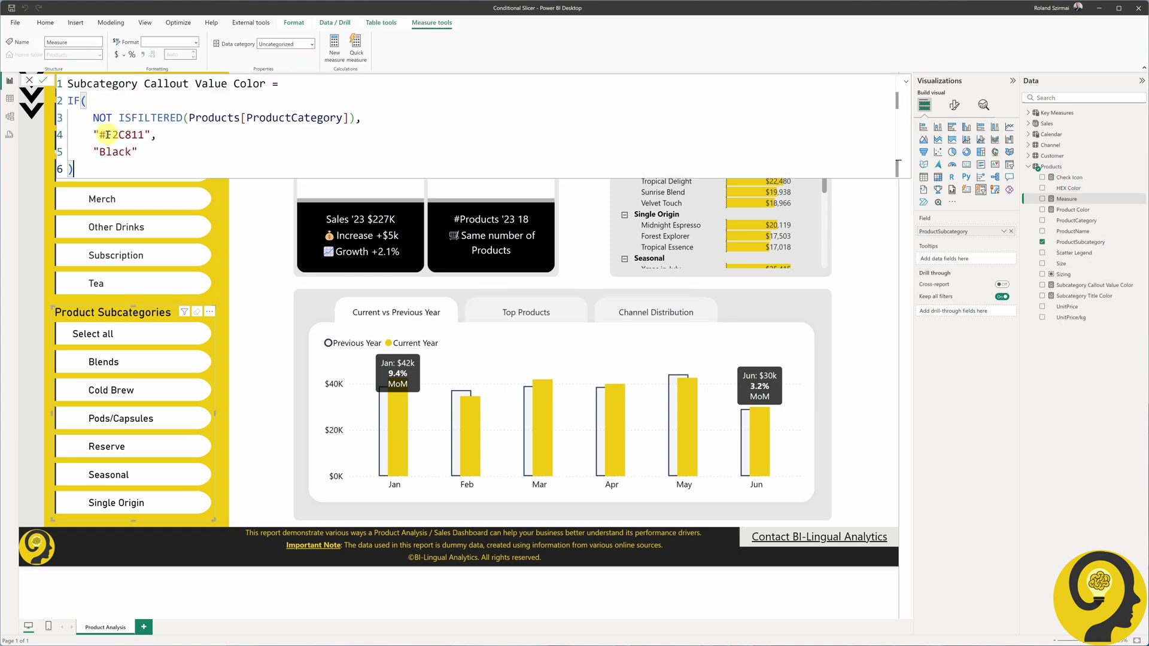
pyautogui.doubleClick(115, 151)
pyautogui.write('White')
pyautogui.moveTo(147, 84); pyautogui.dragTo(228, 83)
pyautogui.write('Button Fill')
pyautogui.press('Return')
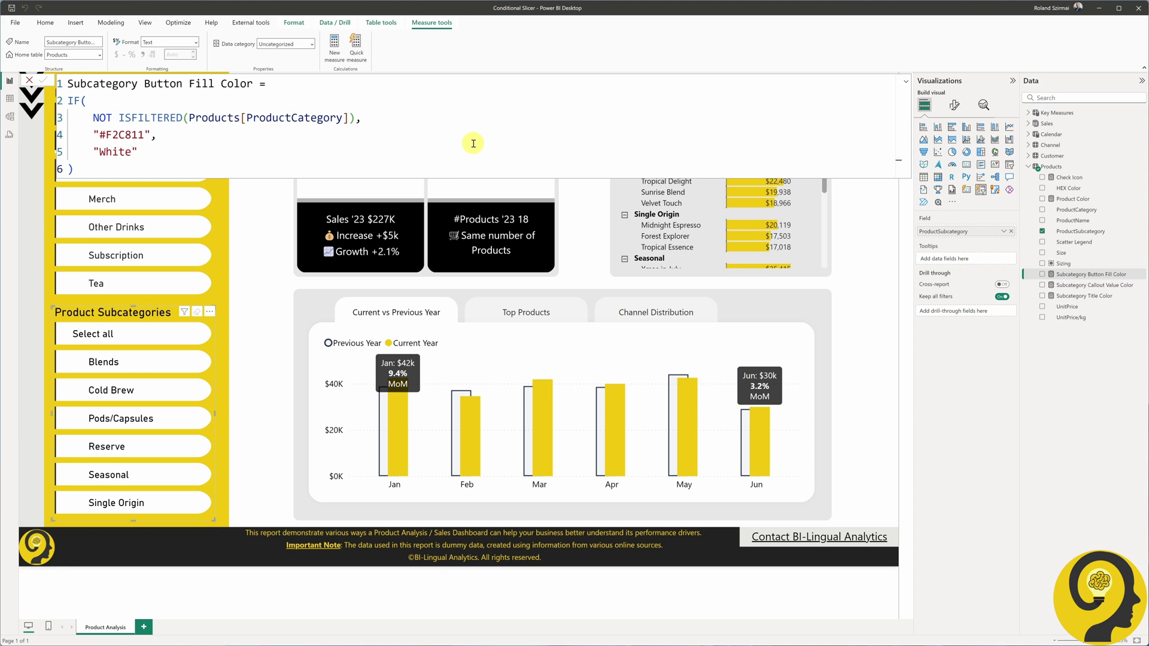
# - Drive the subcategory slicer's button fill with the Subcategory Button Fill Color measure
pyautogui.click(954, 105)
pyautogui.click(933, 451)
pyautogui.scroll(-1, 944, 454)
pyautogui.click(951, 432)
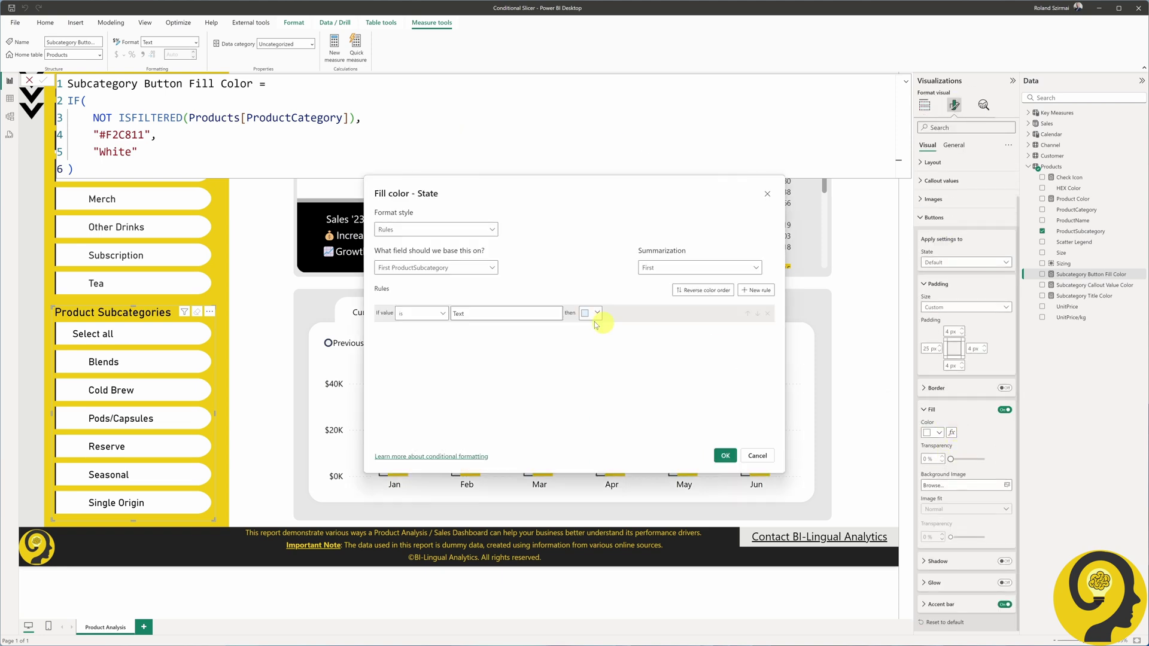
pyautogui.click(436, 267)
pyautogui.write('button')
pyautogui.click(437, 310)
pyautogui.click(724, 455)
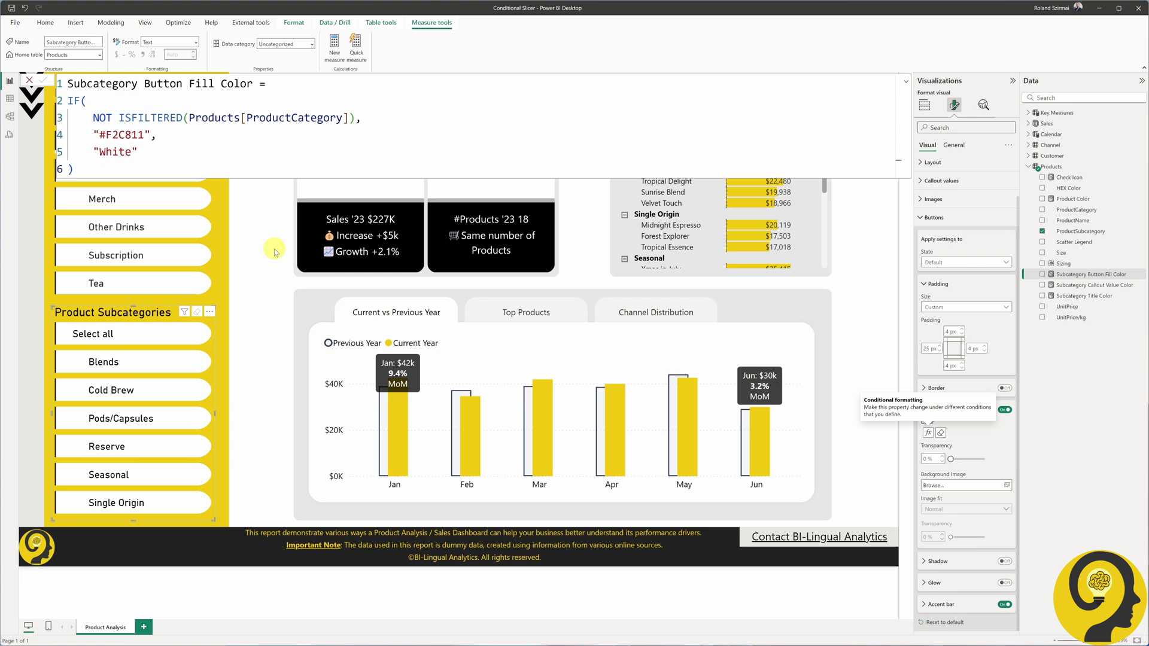
# - Create Subcategory Accent Bar Color from the same formula, with Black as the alternative colour
pyautogui.hotkey('ctrl', 'a')
pyautogui.hotkey('ctrl', 'c')
pyautogui.click(335, 47)
pyautogui.hotkey('ctrl', 'v')
pyautogui.doubleClick(115, 152)
pyautogui.write('Black')
pyautogui.moveTo(132, 84); pyautogui.dragTo(203, 84)
pyautogui.write('Accent Bar')
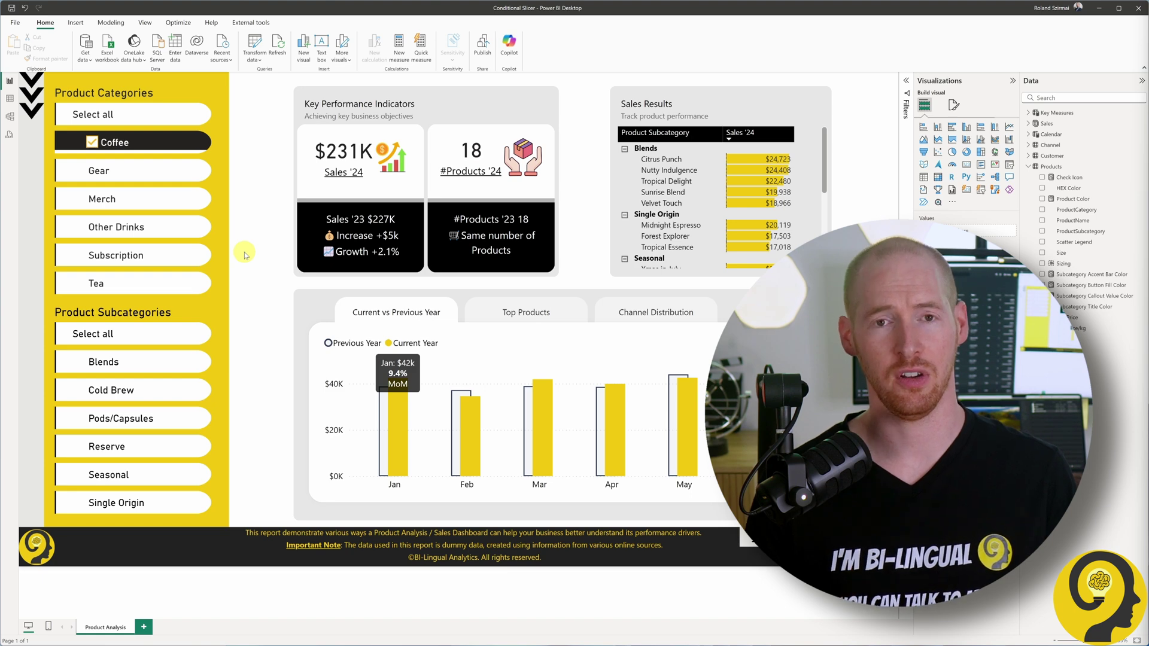
# - Clear Coffee, briefly filter to Gear, then clear Gear to show all 36 products
pyautogui.click(136, 142)
pyautogui.click(160, 171)
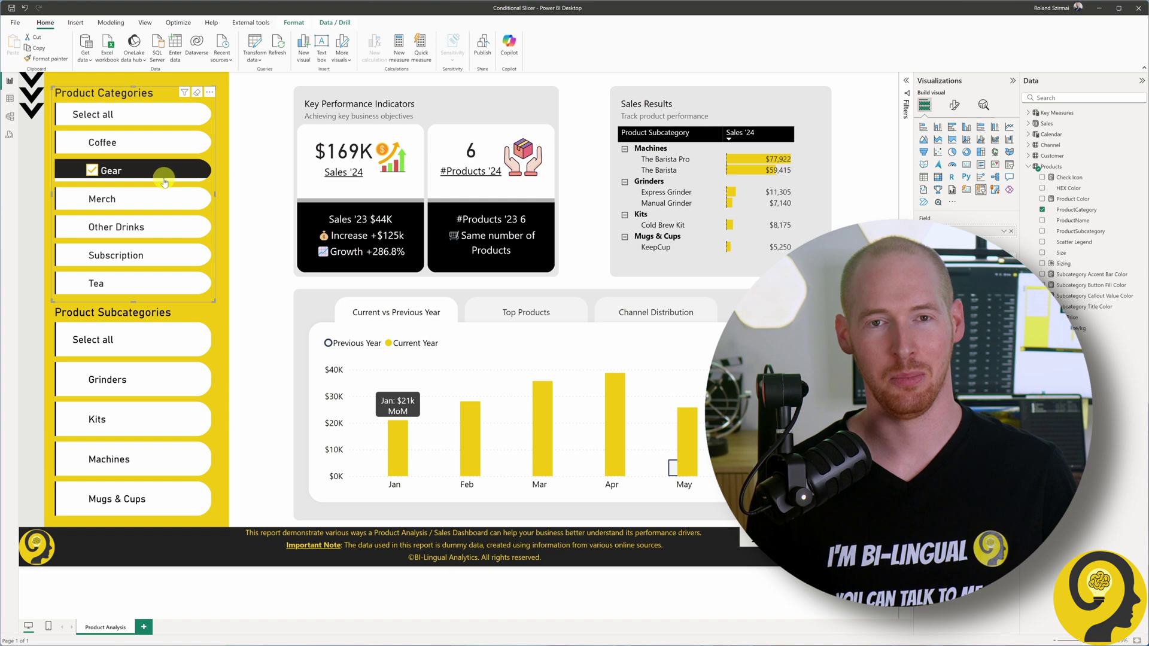
pyautogui.click(240, 194)
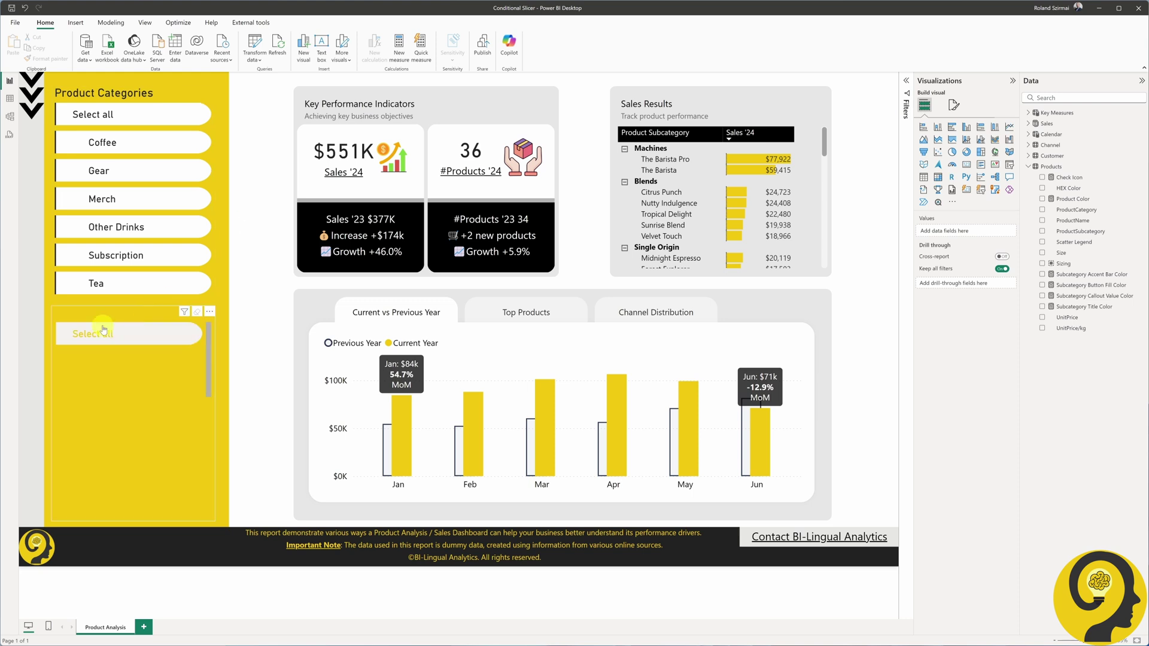
# - Select the hidden subcategory slicer and look through its layout and general format settings
pyautogui.click(115, 313)
pyautogui.click(955, 105)
pyautogui.click(934, 203)
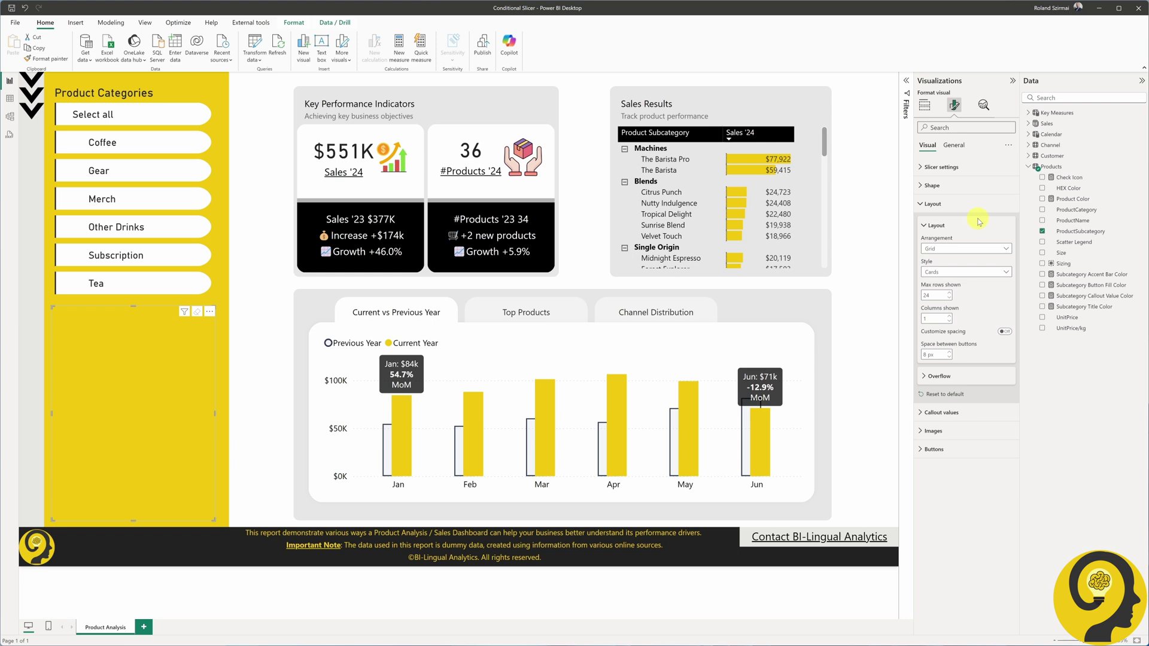
pyautogui.click(953, 145)
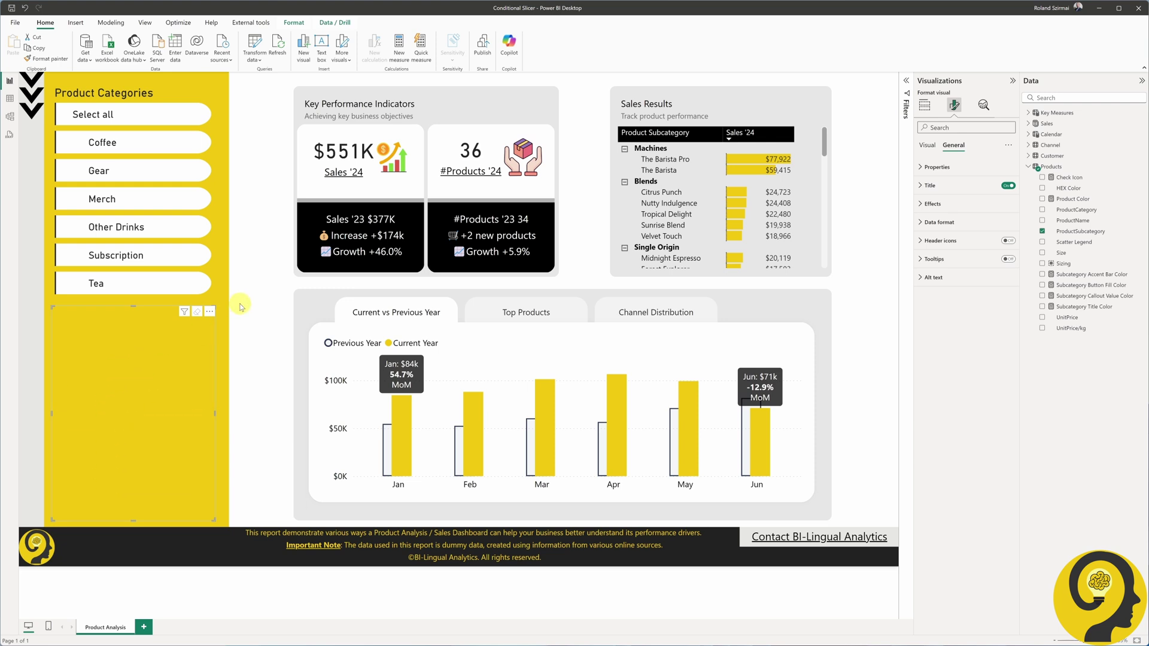
pyautogui.click(927, 145)
pyautogui.click(942, 204)
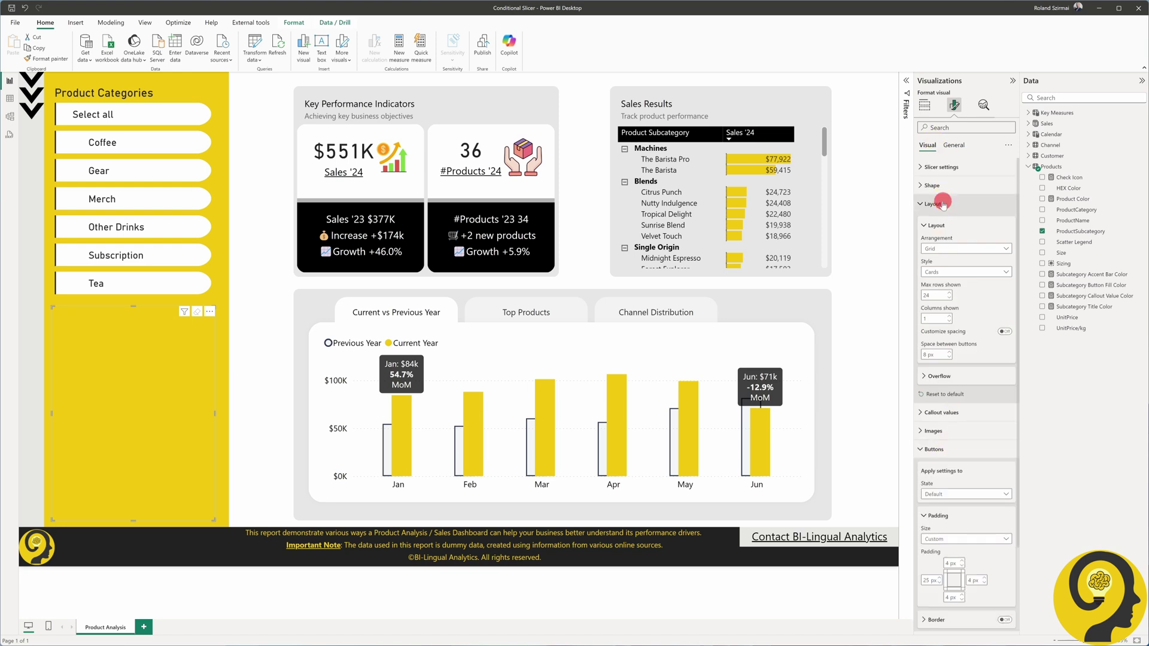
pyautogui.click(942, 204)
# - Set the buttons' Hover-state fill transparency to 100%, then filter the report to Coffee
pyautogui.click(966, 304)
pyautogui.click(958, 325)
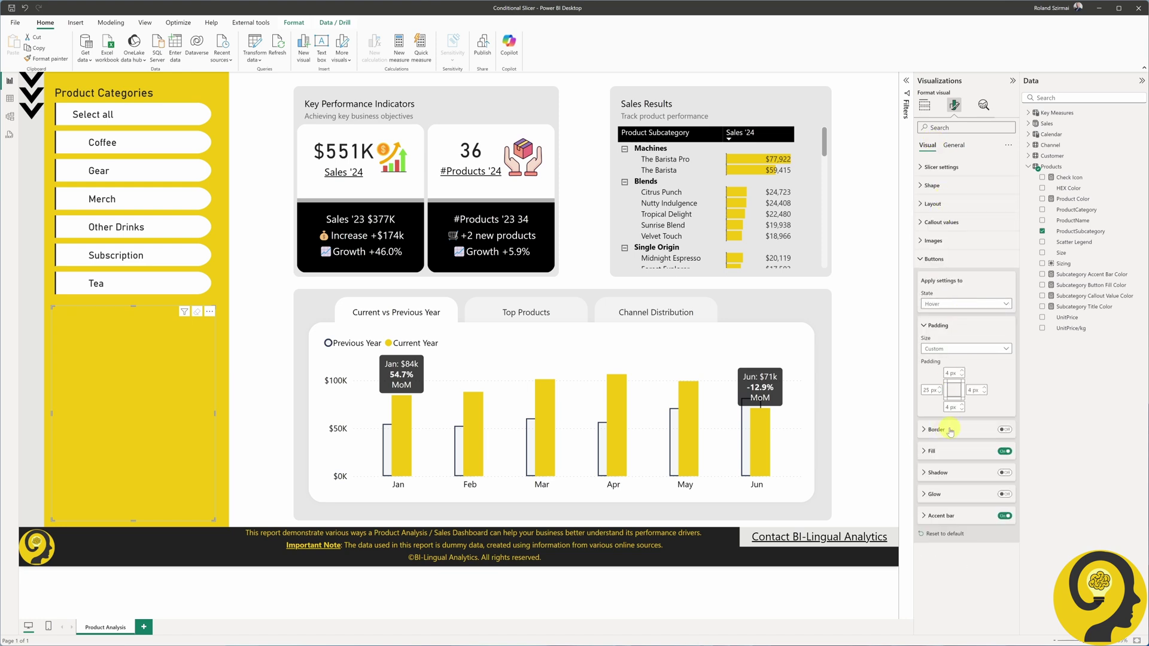
pyautogui.click(931, 451)
pyautogui.scroll(-1, 946, 455)
pyautogui.moveTo(951, 459); pyautogui.dragTo(986, 459)
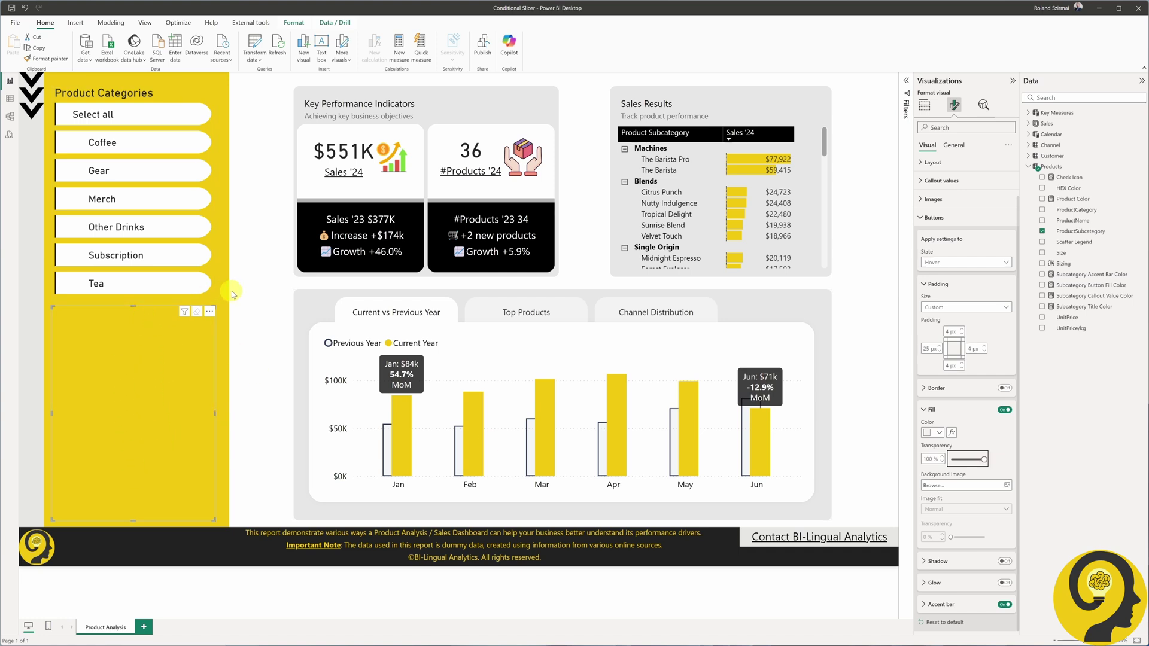
pyautogui.click(251, 292)
pyautogui.click(148, 142)
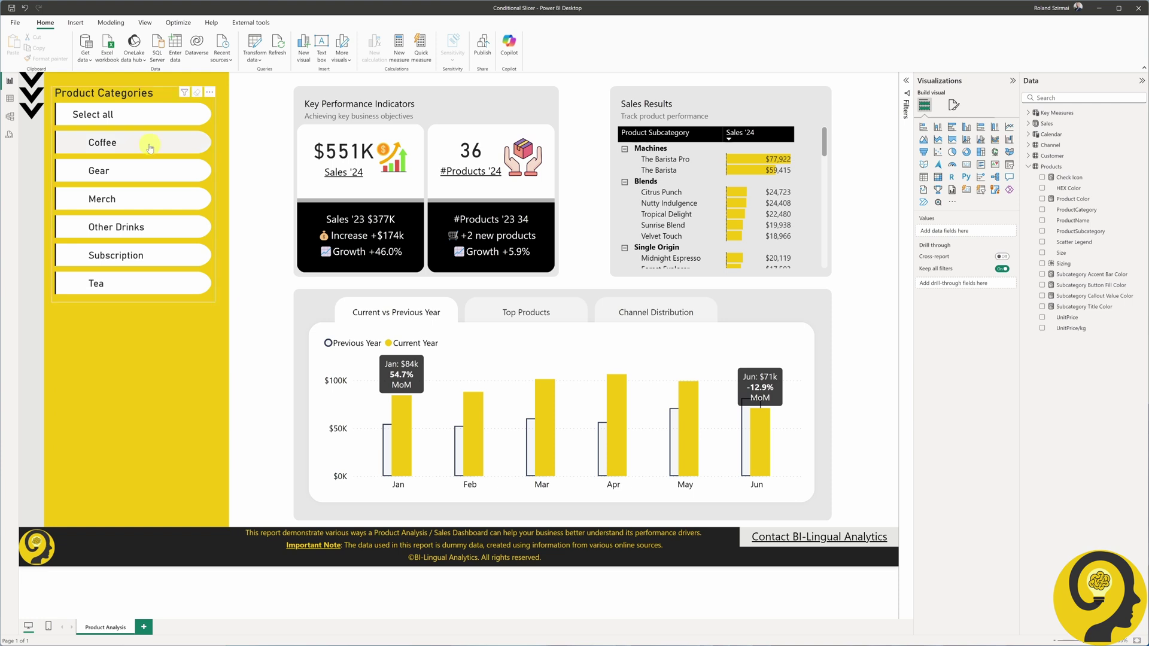